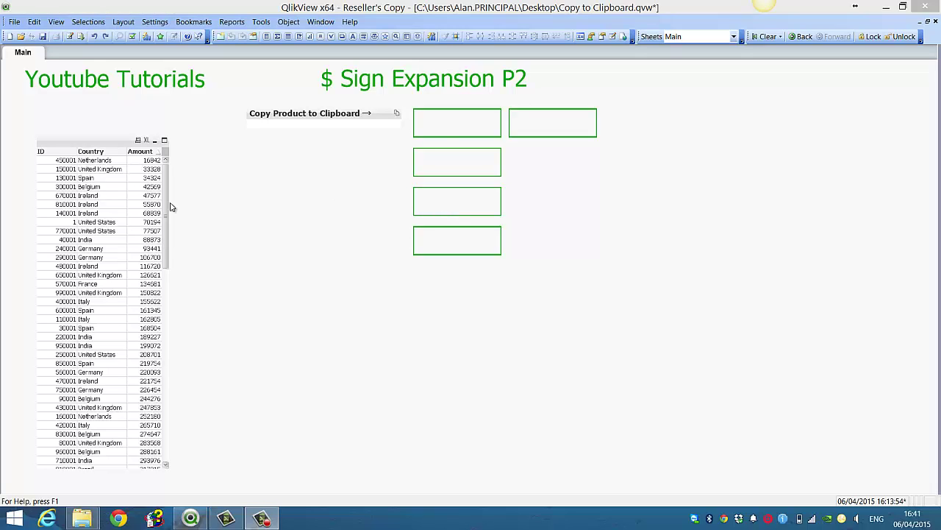
# Enter =SUM(Amount) as the top-left text object's text so it shows 49312988.
pyautogui.rightClick(447, 123)
pyautogui.click(462, 134)
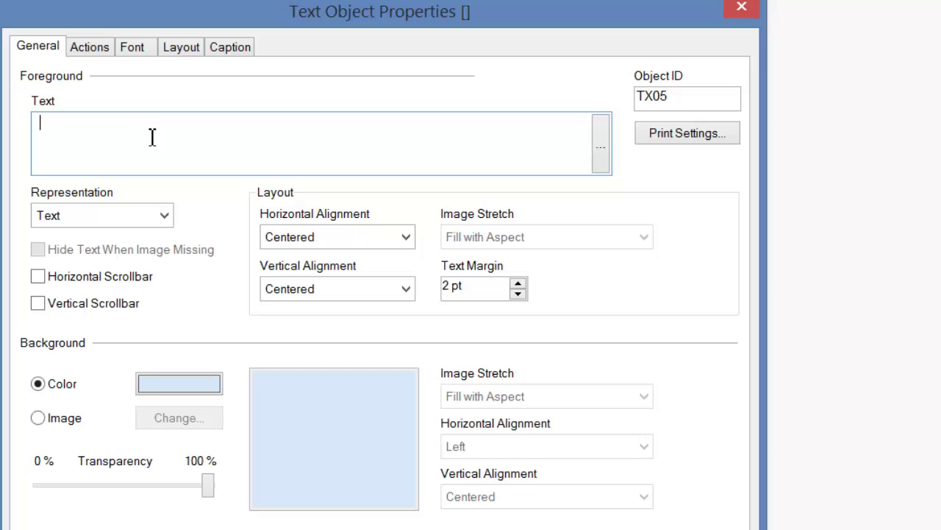
pyautogui.write('=SUM(Amount)')
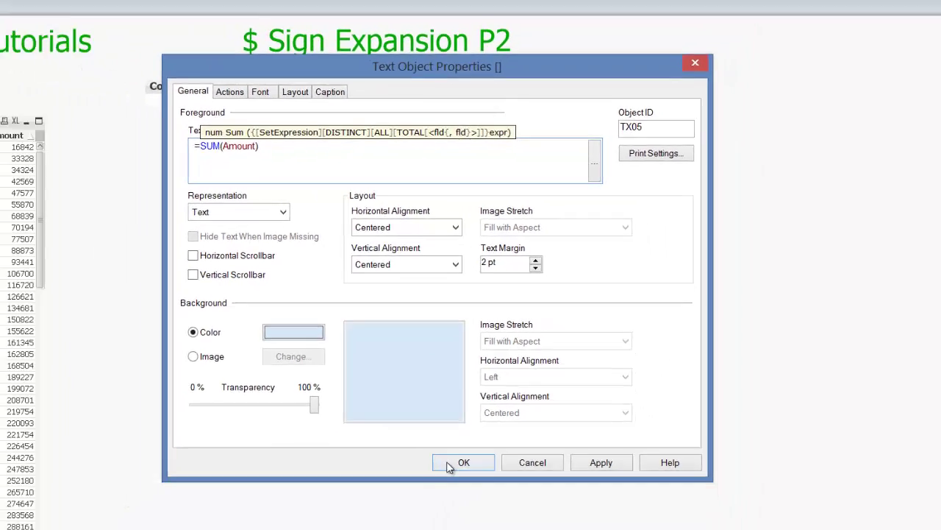
pyautogui.click(456, 521)
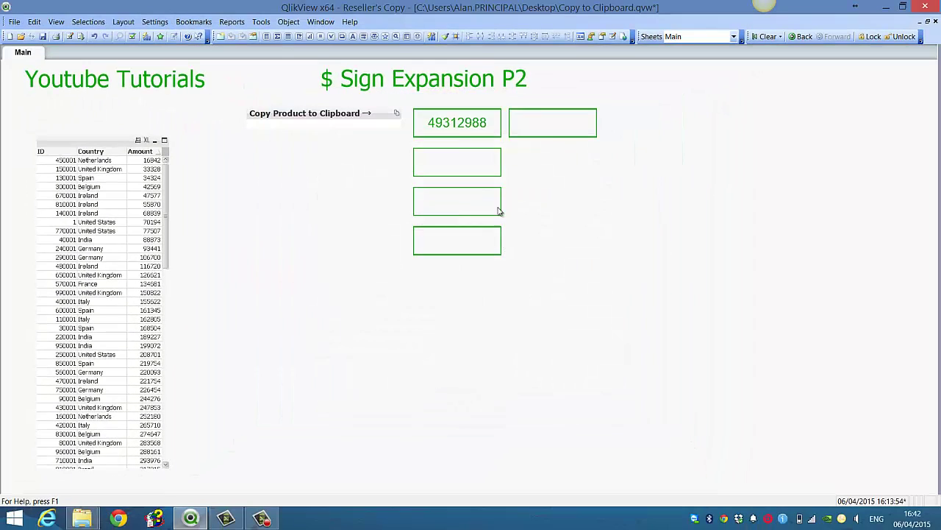
# Wrap the total as NUM(SUM(Amount),'#,##0') so it reads 49,312,988.
pyautogui.rightClick(463, 122)
pyautogui.click(495, 127)
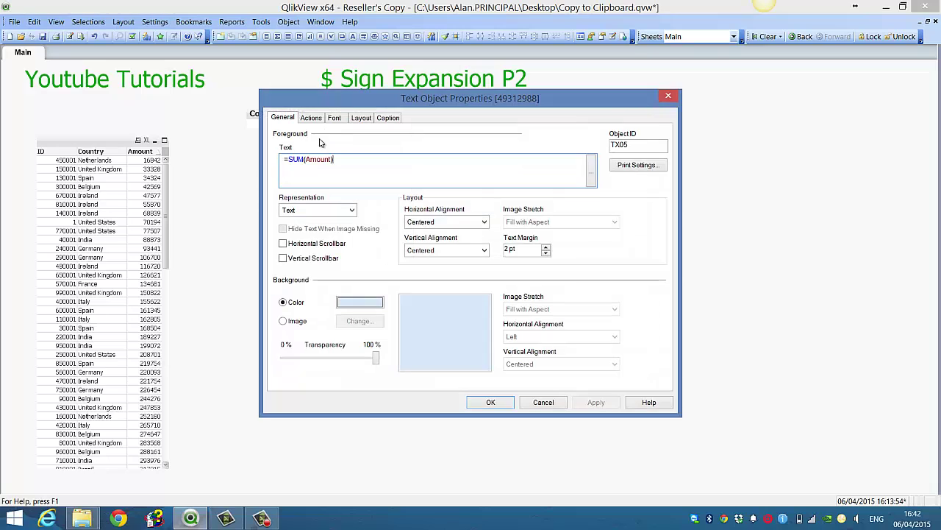
pyautogui.click(286, 159)
pyautogui.write('NUM(')
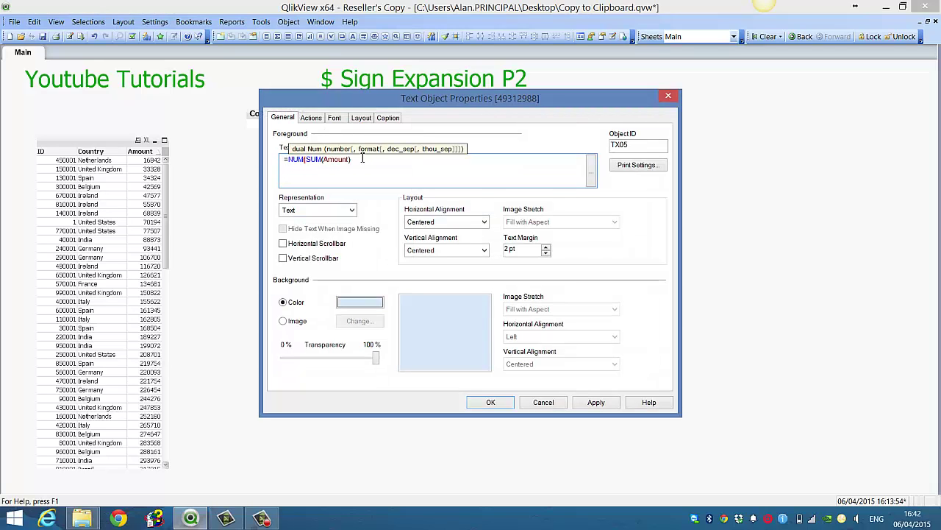
pyautogui.click(362, 159)
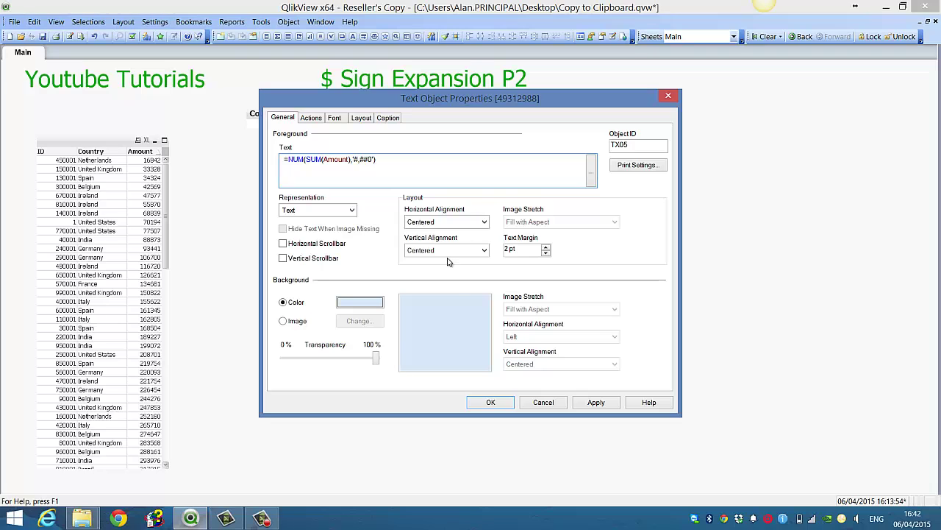
pyautogui.click(491, 402)
# Add the euro sign to the format, giving '€#,##0' and €49,312,988.
pyautogui.rightClick(437, 129)
pyautogui.click(455, 136)
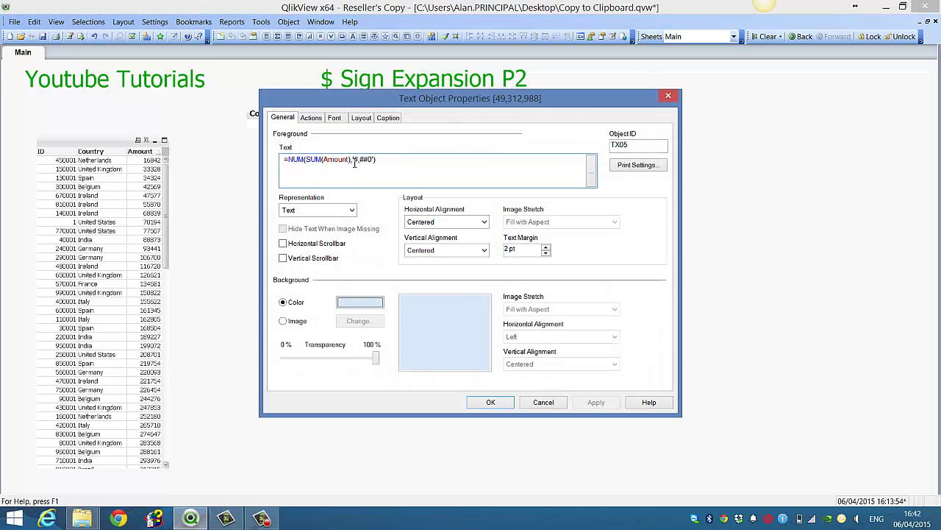
pyautogui.write('€')
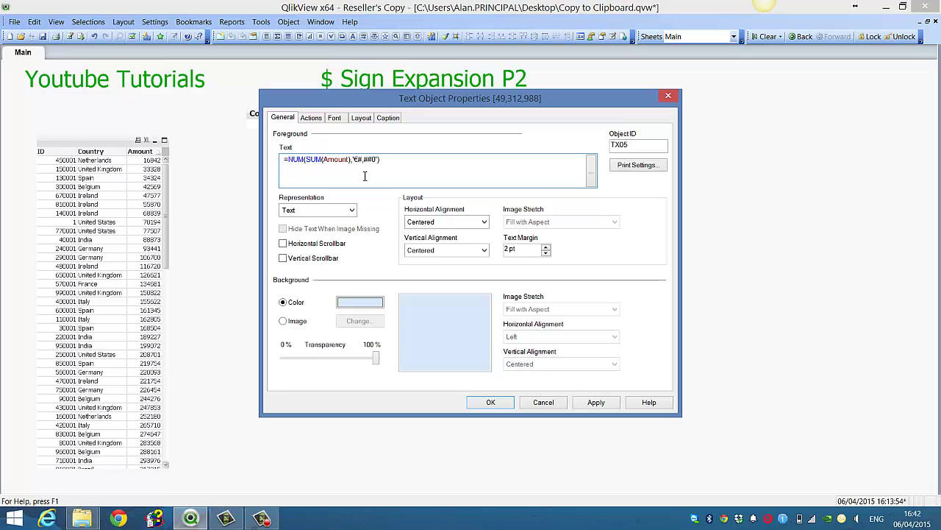
pyautogui.click(491, 403)
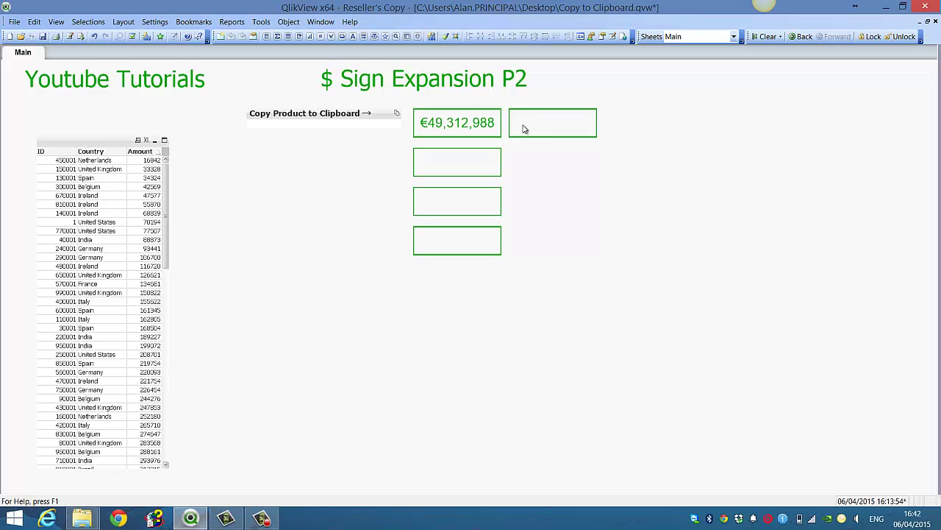
# Copy the euro total expression into the empty second text object.
pyautogui.rightClick(471, 132)
pyautogui.click(481, 142)
pyautogui.moveTo(381, 159); pyautogui.dragTo(280, 164)
pyautogui.hotkey('ctrl', 'c')
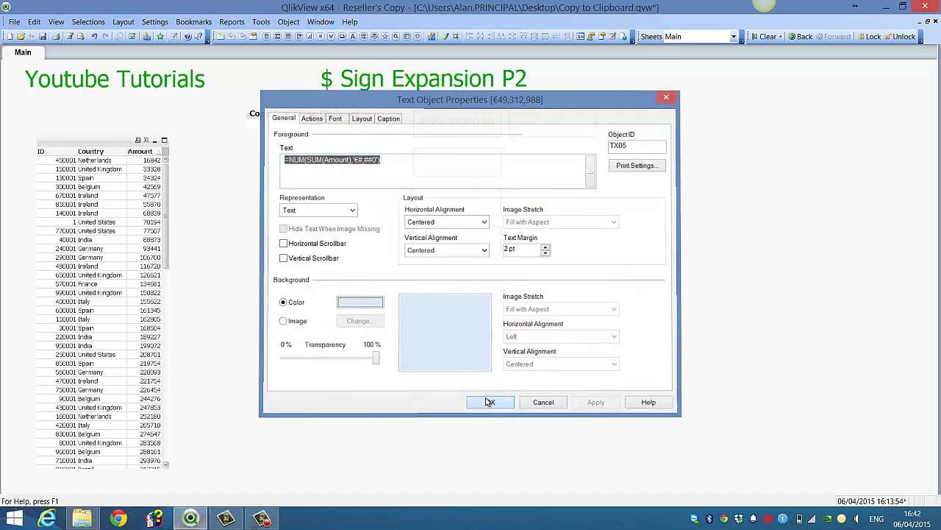
pyautogui.click(486, 402)
pyautogui.rightClick(558, 131)
pyautogui.click(575, 136)
pyautogui.click(458, 161)
pyautogui.hotkey('ctrl', 'v')
# Add set analysis {<Country = {'Ireland'}>} inside SUM so it shows €2,546,103.
pyautogui.click(326, 159)
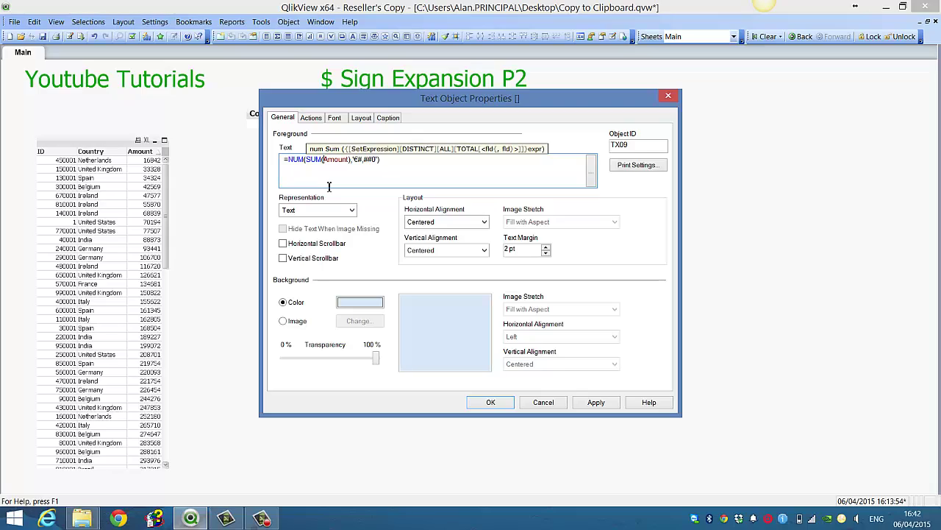
pyautogui.write('{<>}')
pyautogui.press('Left')
pyautogui.press('Left')
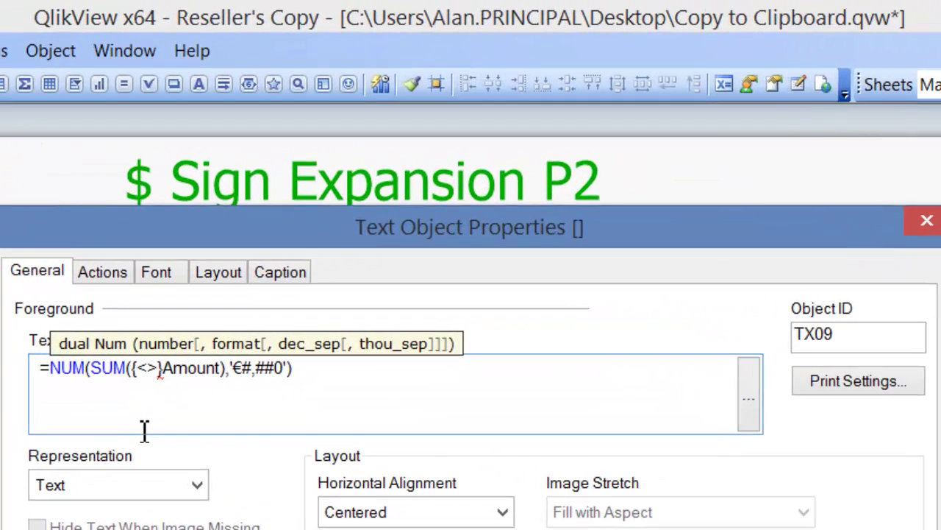
pyautogui.write('cOUN')
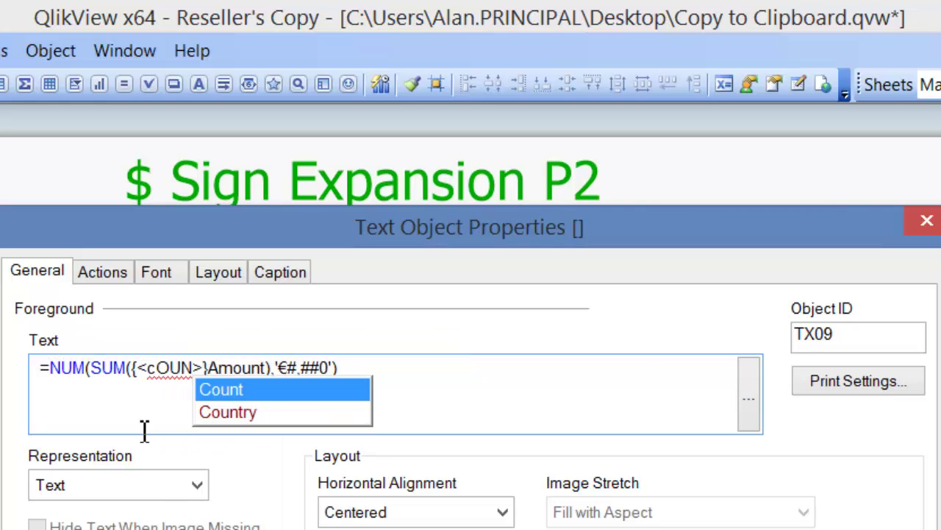
pyautogui.press('Return')
pyautogui.write('= {}')
pyautogui.press('Left')
pyautogui.write('""')
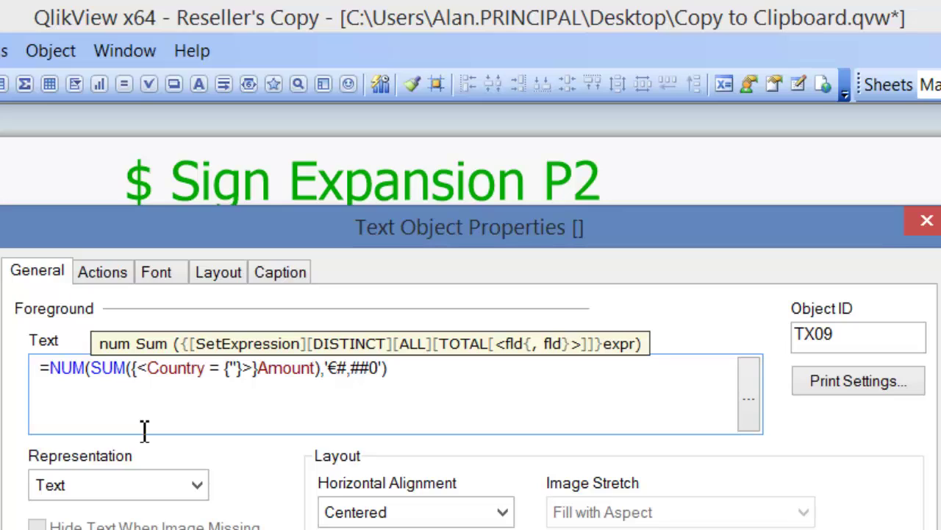
pyautogui.write('Ireland')
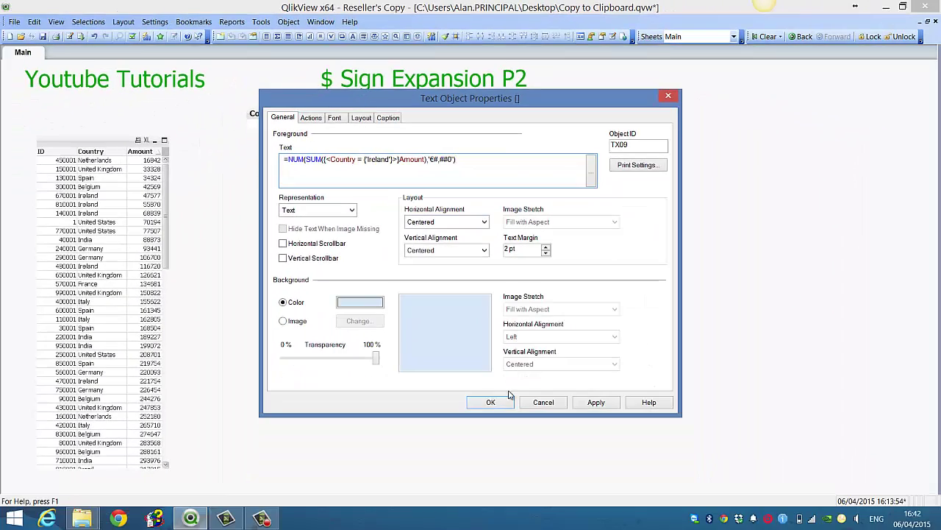
pyautogui.click(490, 402)
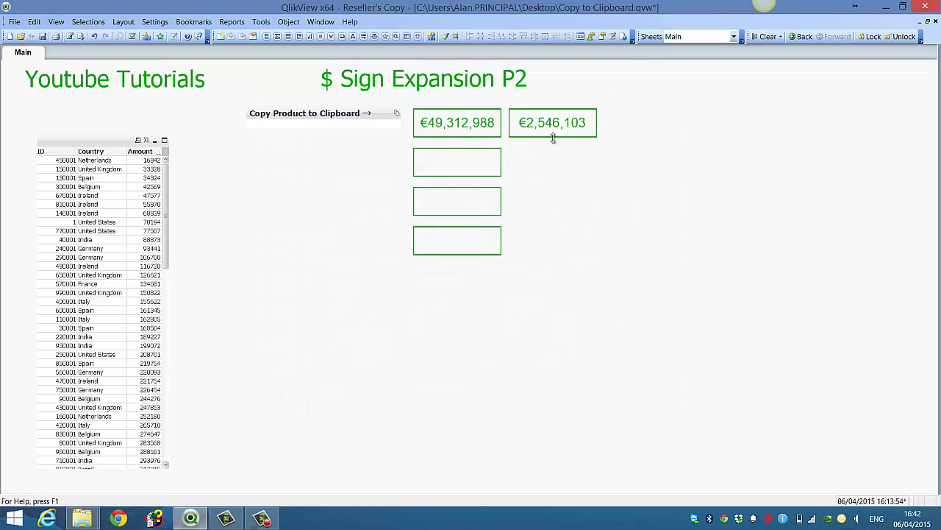
# Replace 'Ireland' with '$1' in the second text object's expression.
pyautogui.rightClick(546, 128)
pyautogui.click(557, 129)
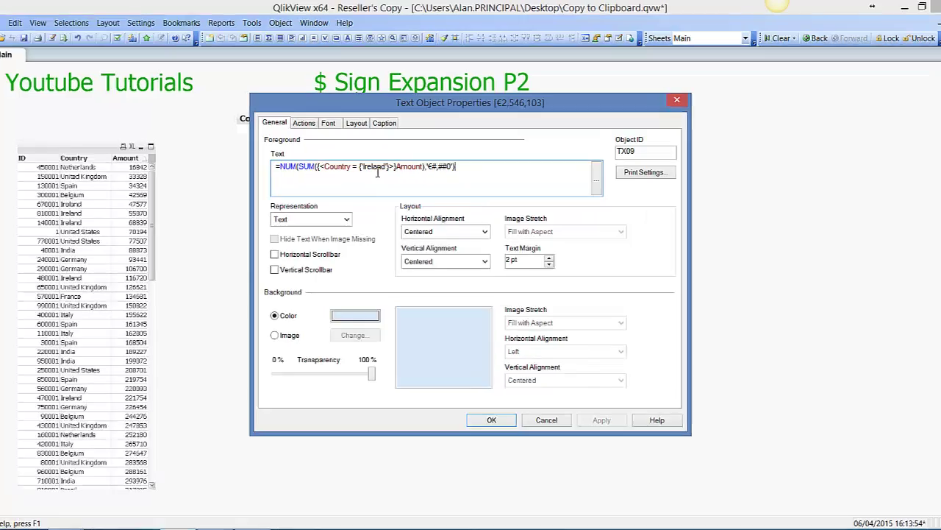
pyautogui.doubleClick(379, 159)
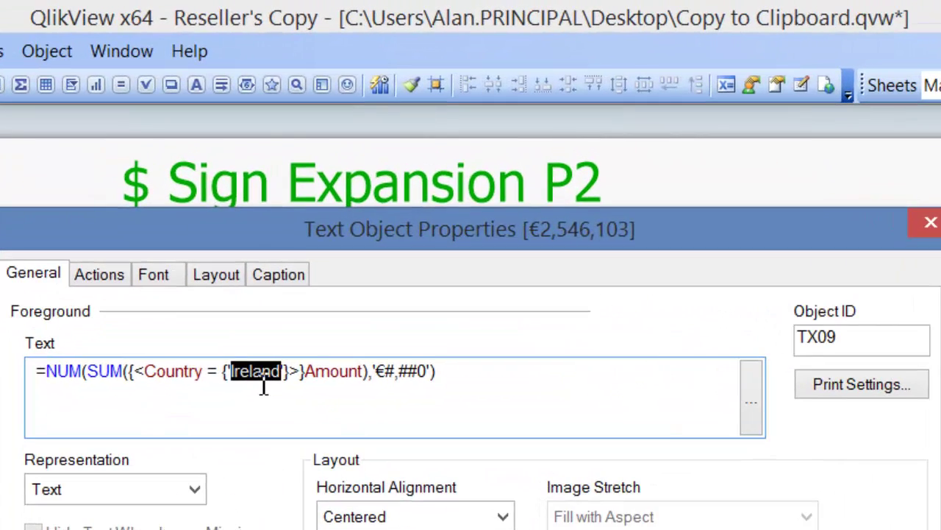
pyautogui.write('$1')
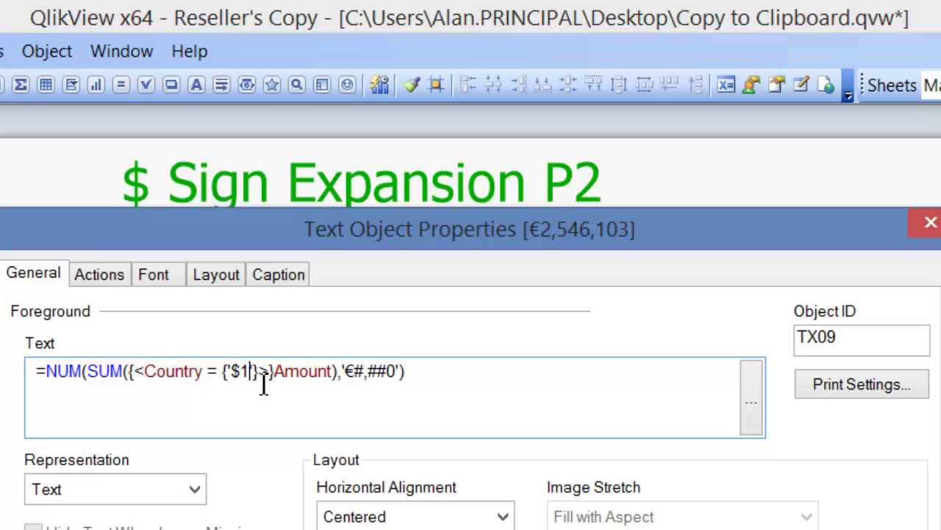
# Cut the parameterised expression after = and close, leaving the box blank.
pyautogui.doubleClick(423, 377)
pyautogui.moveTo(266, 395); pyautogui.dragTo(47, 395)
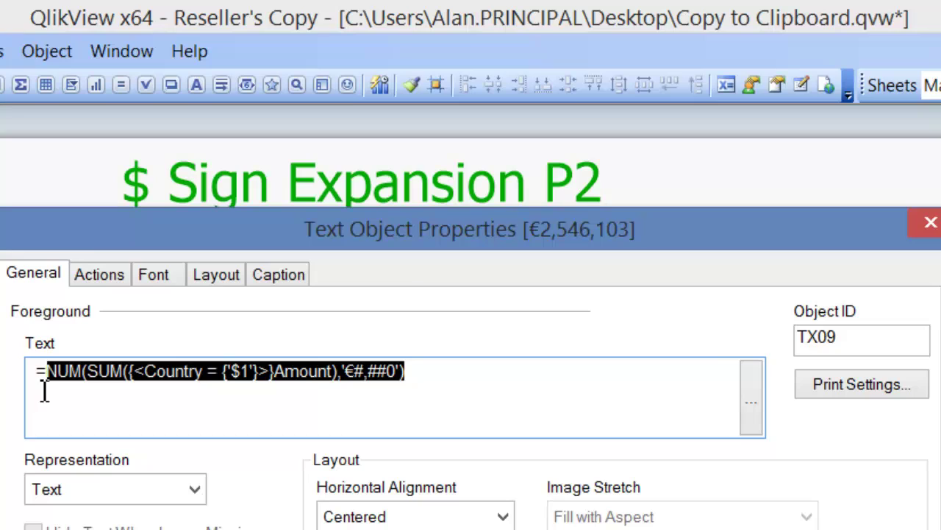
pyautogui.hotkey('ctrl', 'x')
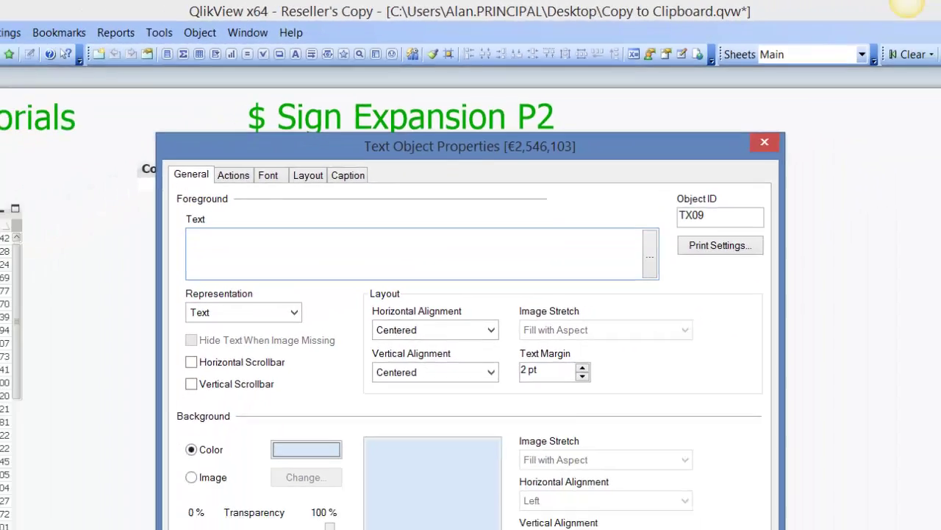
pyautogui.press('Return')
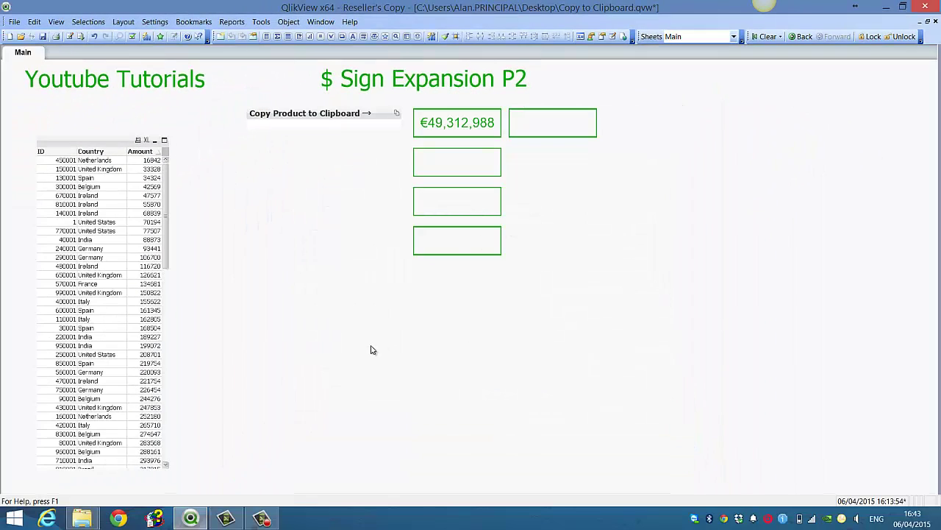
# Create variable eSalesFor defined as NUM(SUM({<Country = {'$1'}>}Amount),'€#,##0').
pyautogui.hotkey('ctrl', 'alt', 'v')
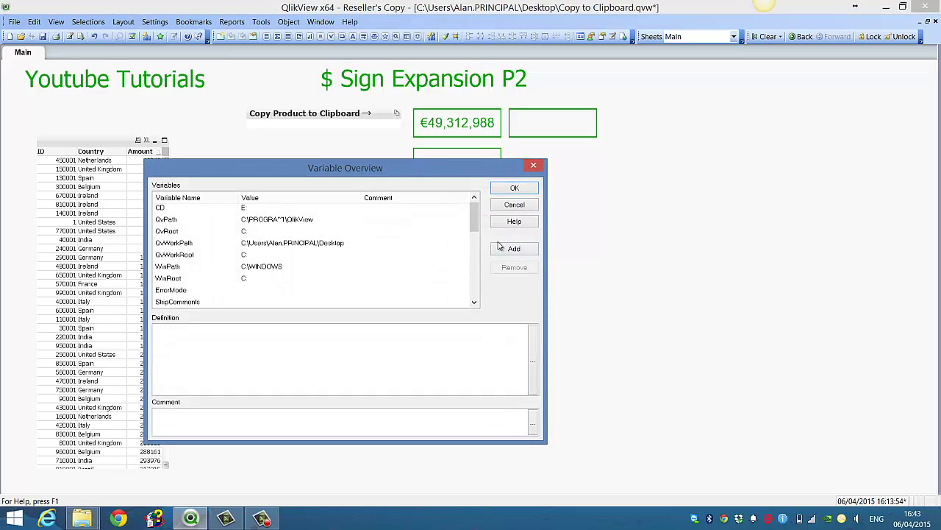
pyautogui.click(513, 250)
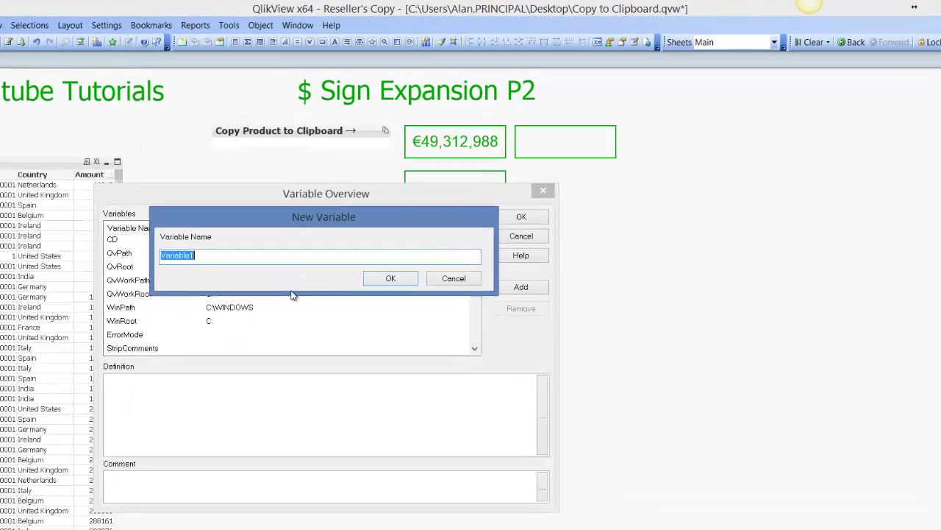
pyautogui.write('eSalesFor')
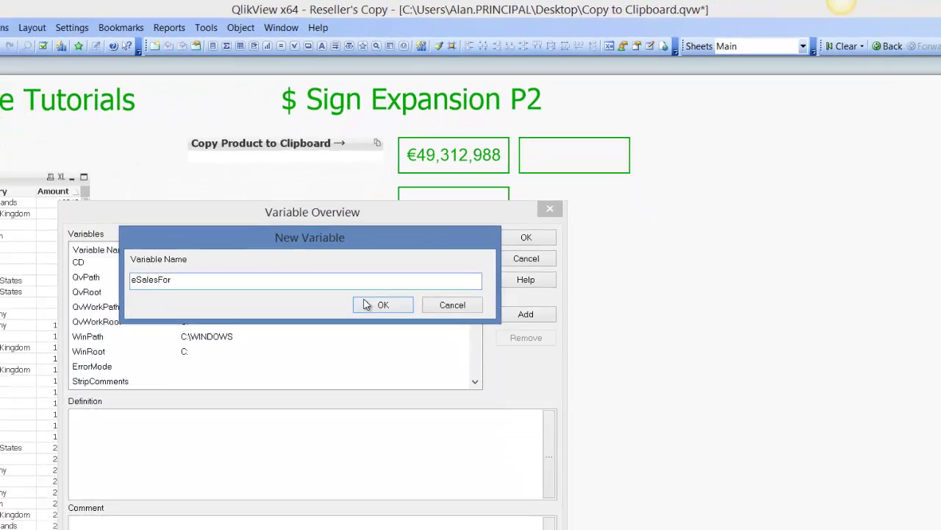
pyautogui.click(425, 407)
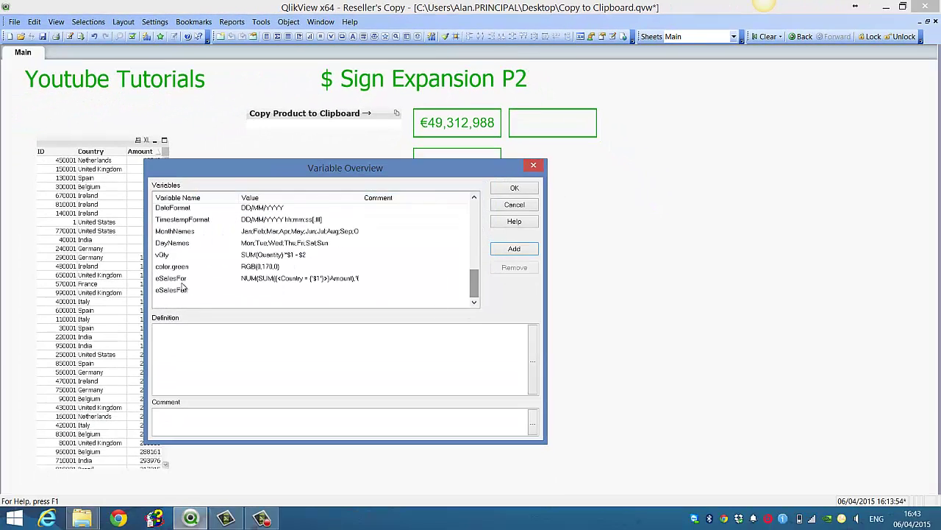
pyautogui.click(177, 297)
pyautogui.click(178, 328)
pyautogui.hotkey('ctrl', 'v')
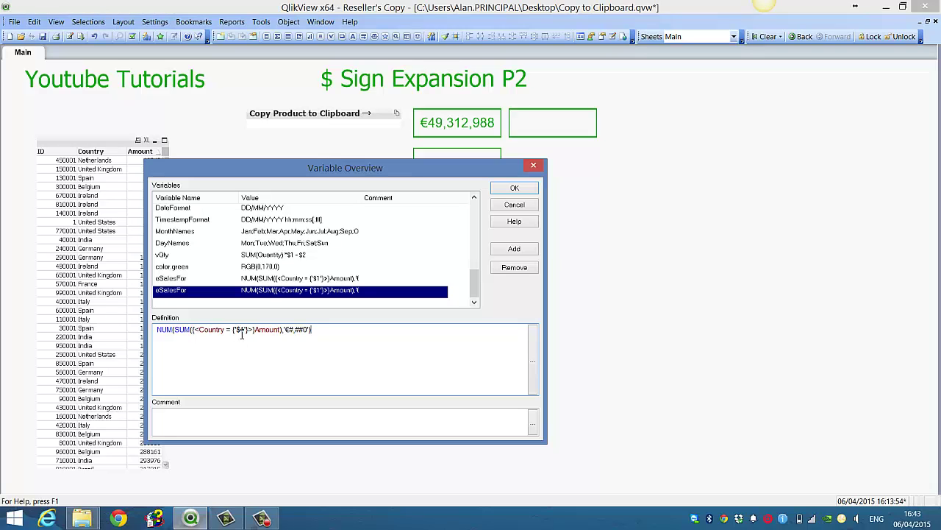
# Remove the duplicate eSalesFor variable and close the Variable Overview.
pyautogui.click(286, 280)
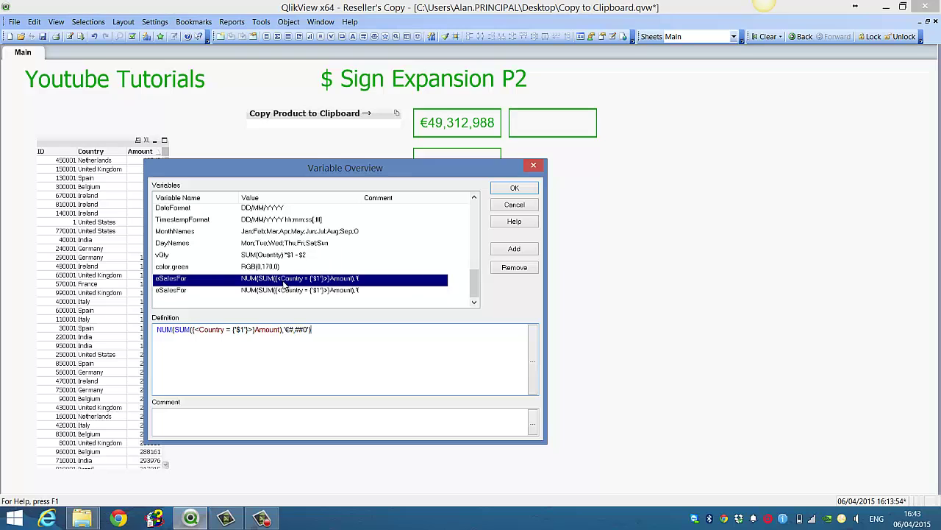
pyautogui.click(514, 268)
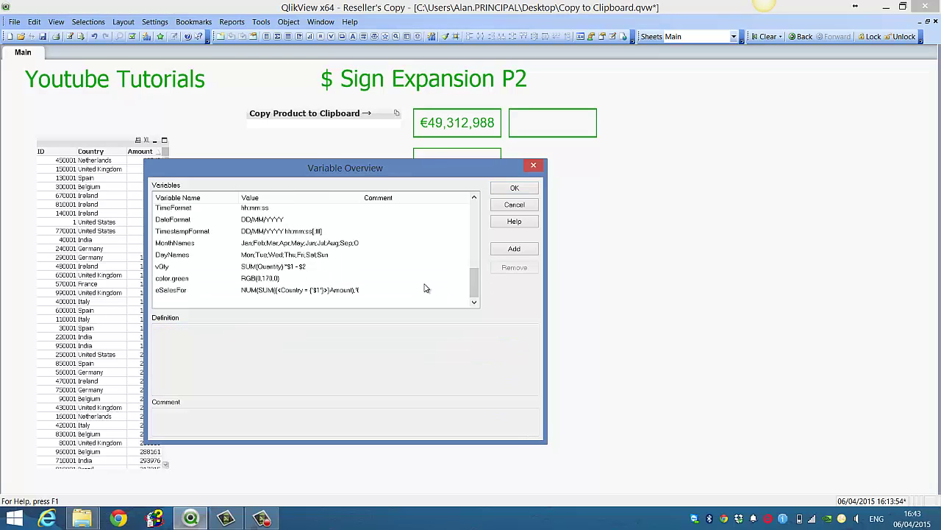
pyautogui.click(181, 293)
pyautogui.click(515, 188)
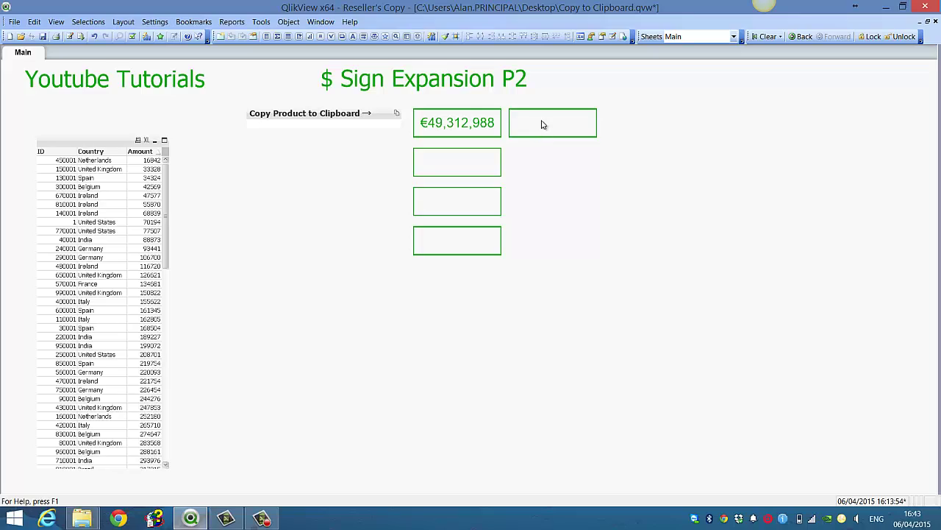
# Set the empty box's text to =$(eSalesFor(Ireland)), showing €2,546,103.
pyautogui.rightClick(542, 125)
pyautogui.click(560, 127)
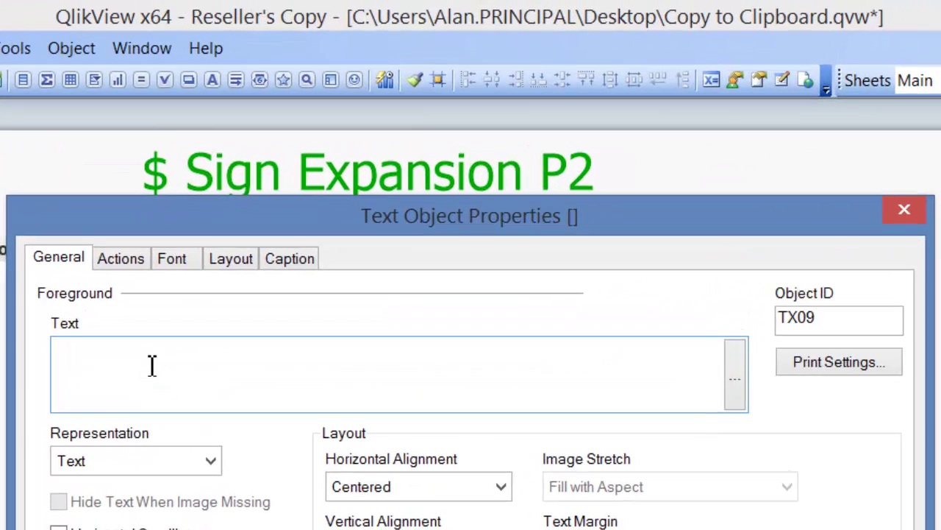
pyautogui.write('=e')
pyautogui.press('Escape')
pyautogui.write('SalesFor')
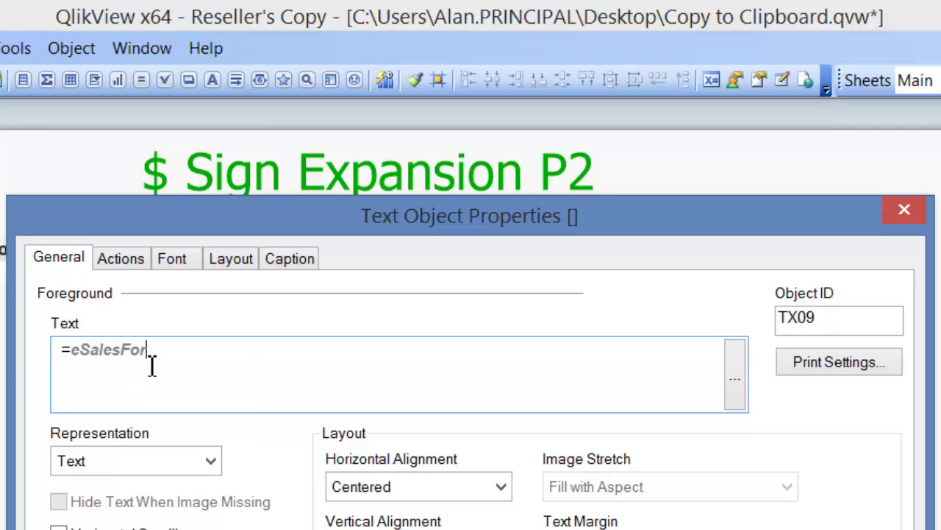
pyautogui.press('Left')
pyautogui.press('Left')
pyautogui.press('Left')
pyautogui.press('Left')
pyautogui.press('Left')
pyautogui.press('Left')
pyautogui.press('Left')
pyautogui.press('Left')
pyautogui.write('$(')
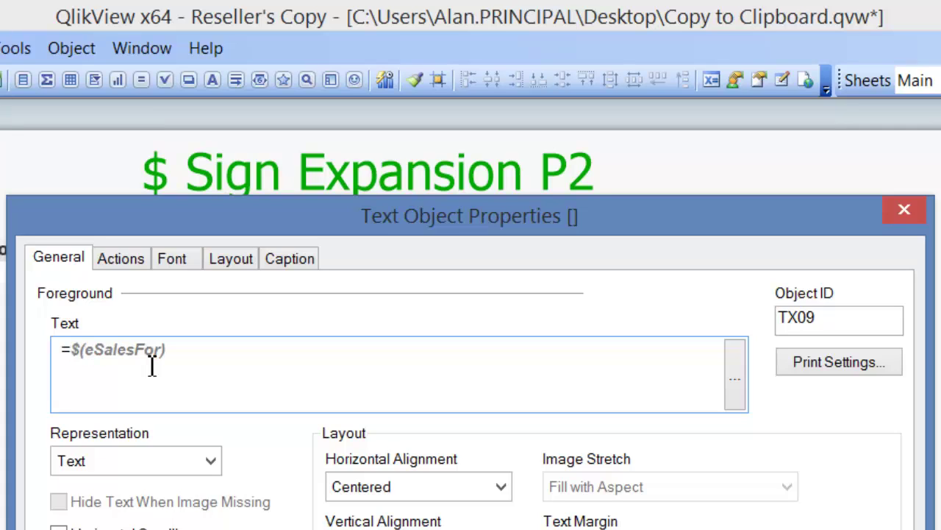
pyautogui.press('Right')
pyautogui.press('Right')
pyautogui.press('Right')
pyautogui.press('Right')
pyautogui.press('Right')
pyautogui.press('Right')
pyautogui.press('Right')
pyautogui.write('()')
pyautogui.write('Ireland')
pyautogui.moveTo(163, 206); pyautogui.dragTo(698, 86)
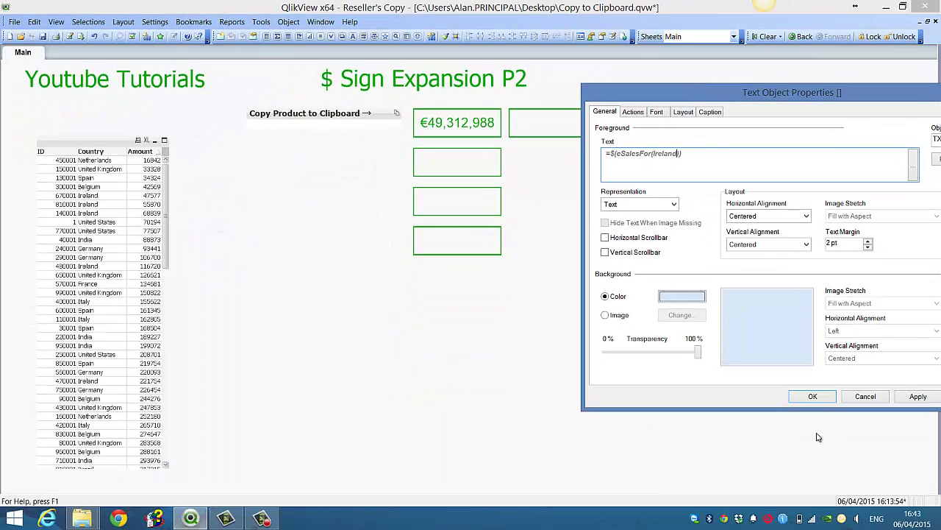
pyautogui.click(813, 396)
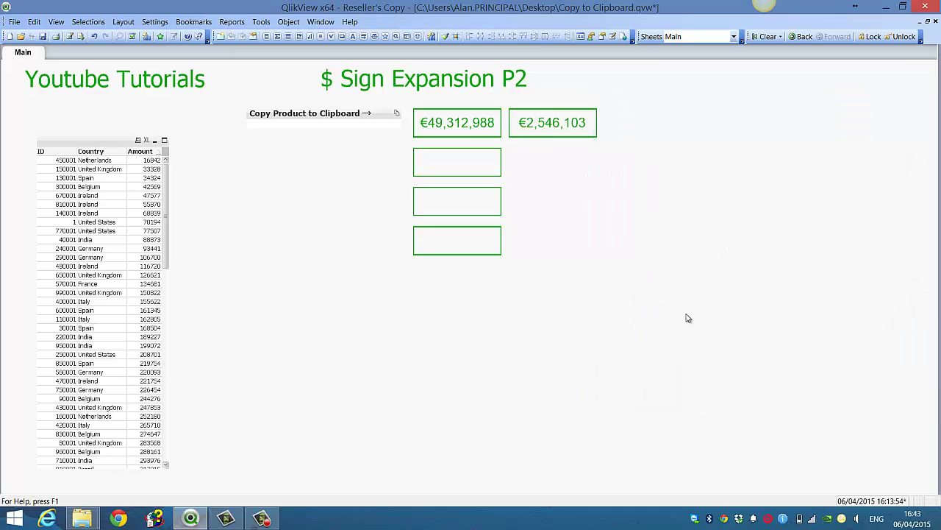
# Reuse the Ireland expression in the next empty box as =$(eSalesFor(Spain)).
pyautogui.rightClick(541, 127)
pyautogui.click(563, 130)
pyautogui.moveTo(360, 159); pyautogui.dragTo(256, 160)
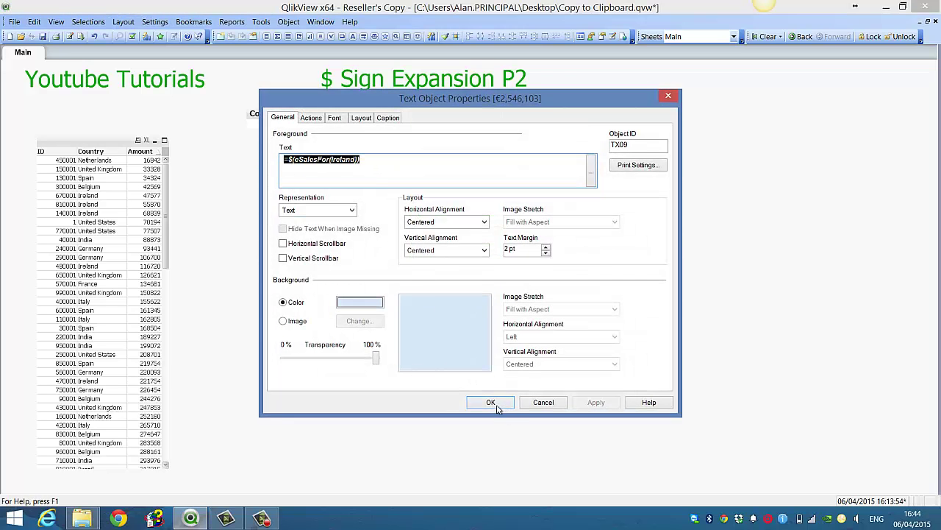
pyautogui.click(493, 404)
pyautogui.doubleClick(439, 166)
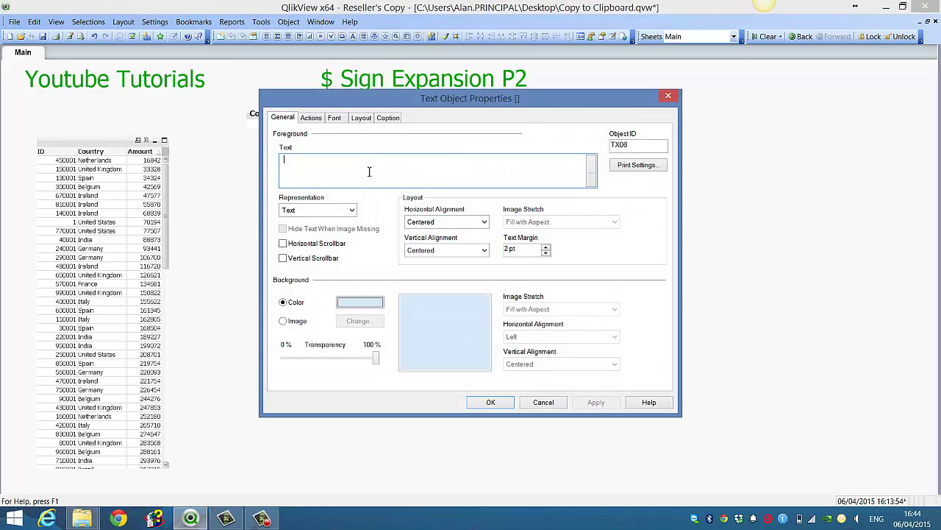
pyautogui.hotkey('ctrl', 'v')
pyautogui.doubleClick(342, 164)
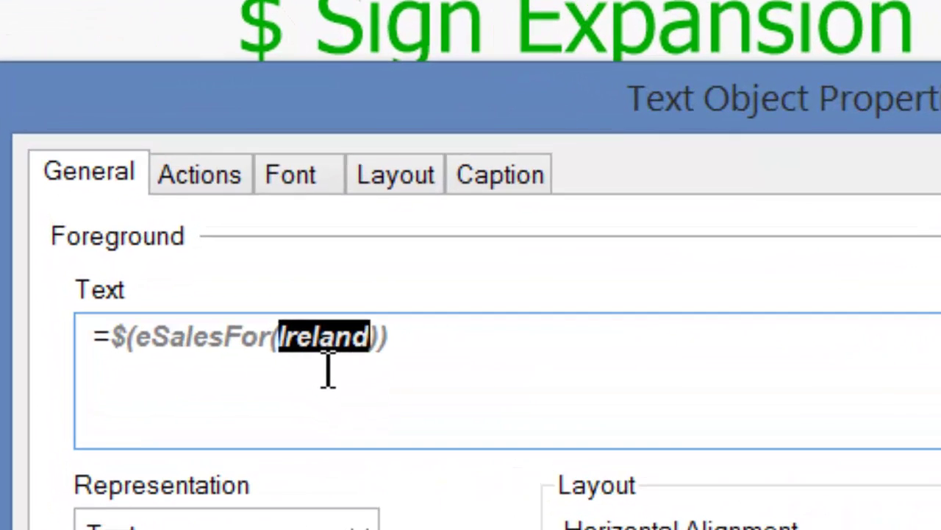
pyautogui.write('Spain')
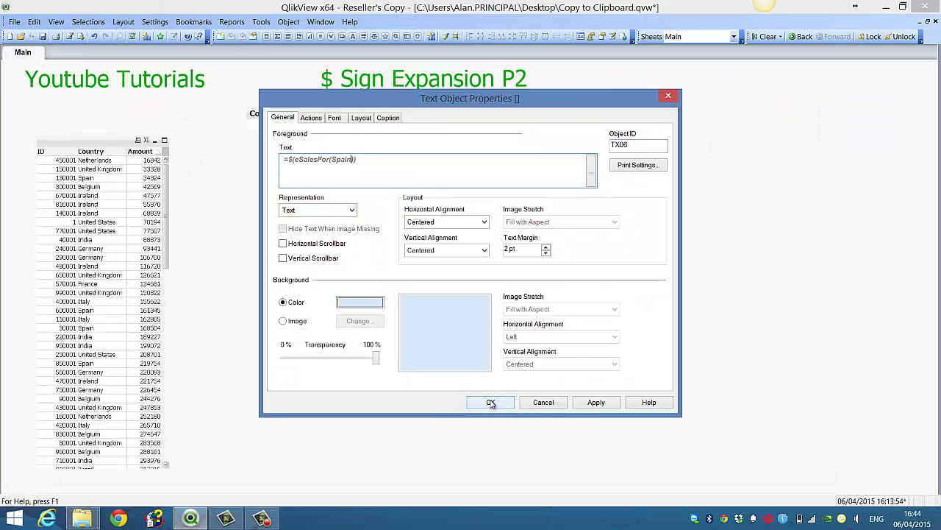
pyautogui.click(490, 403)
# Fill the next empty box with =$(eSalesFor(Germany)).
pyautogui.rightClick(455, 194)
pyautogui.click(472, 202)
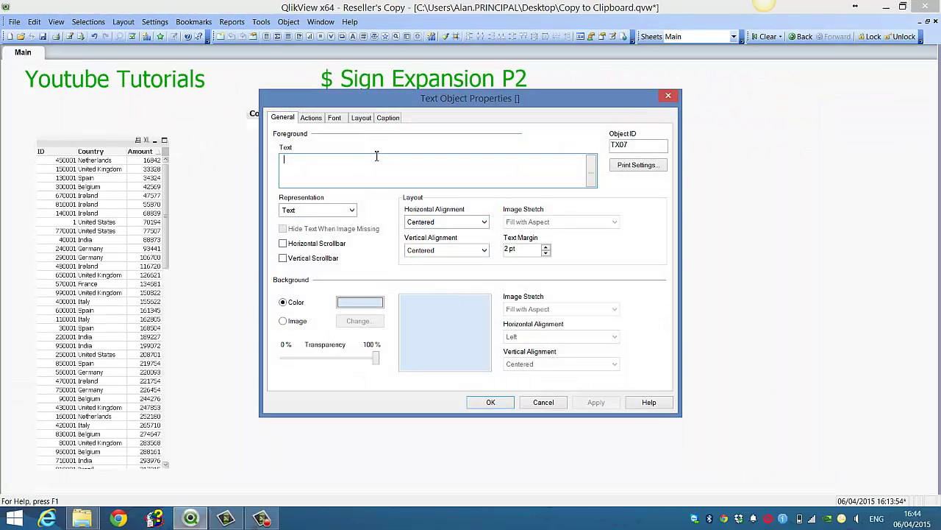
pyautogui.hotkey('ctrl', 'v')
pyautogui.doubleClick(345, 159)
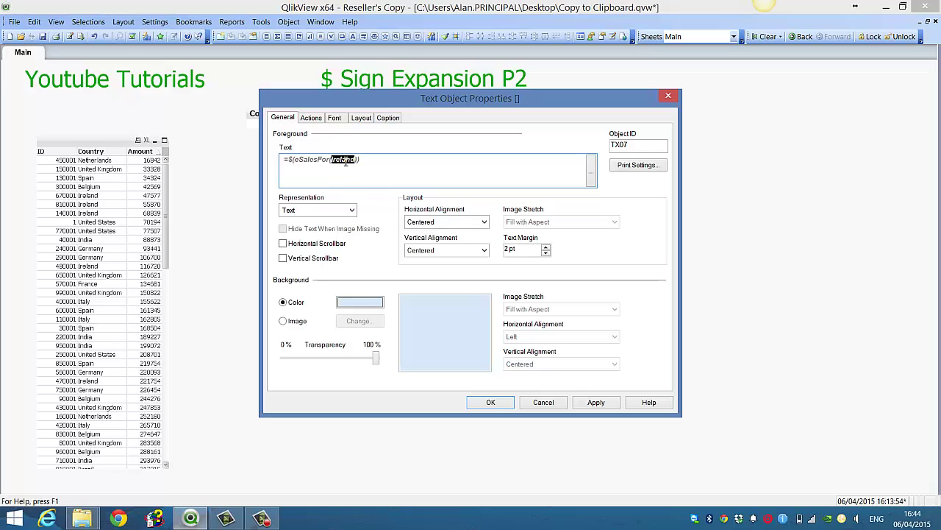
pyautogui.write('Germany')
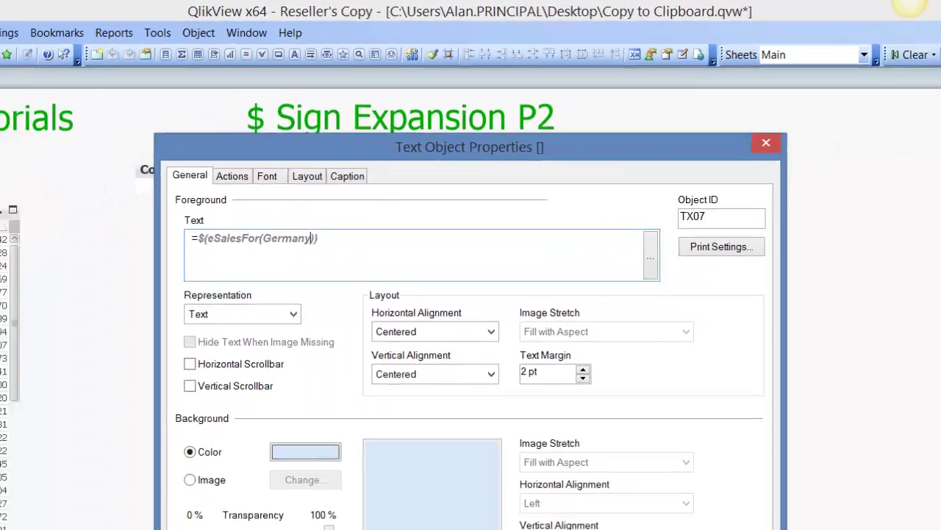
pyautogui.click(491, 402)
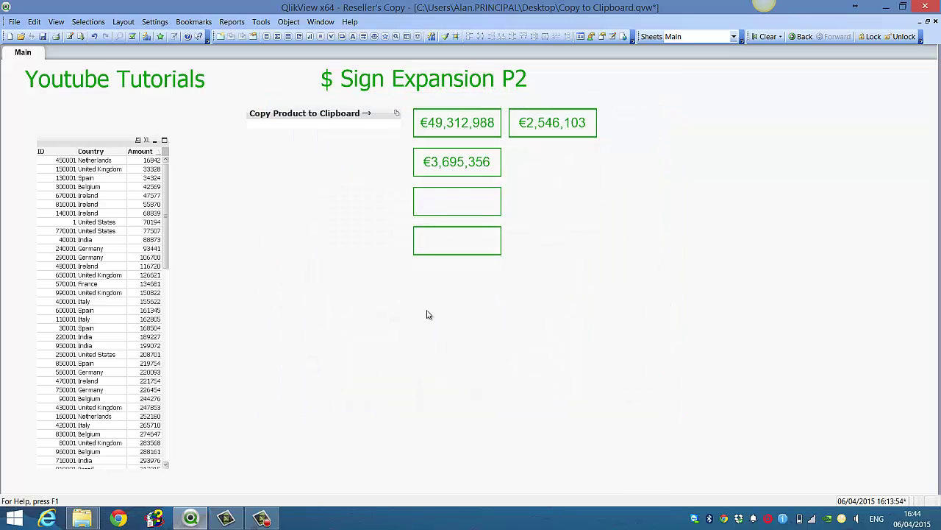
# Fill the last empty box with =$(eSalesFor(United Kingdom)).
pyautogui.rightClick(448, 234)
pyautogui.click(467, 246)
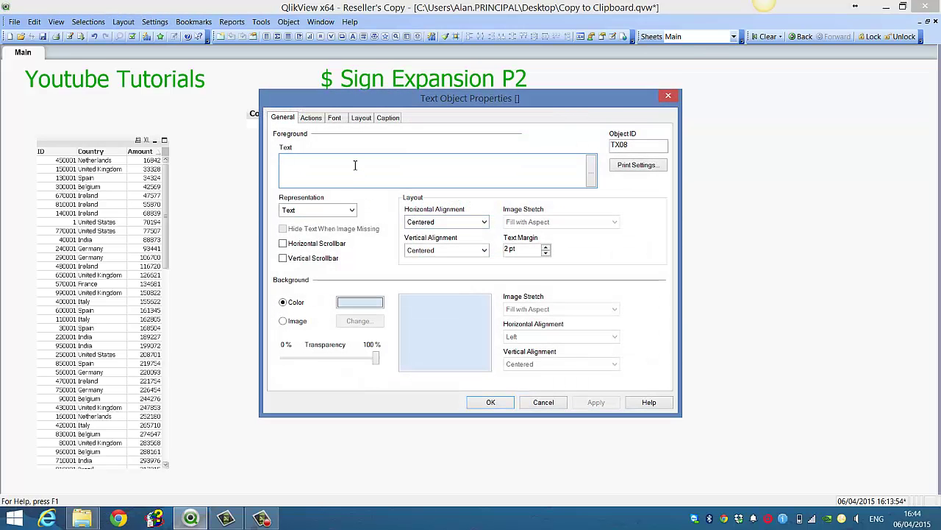
pyautogui.write('=$(eSalesFor(Ireland))')
pyautogui.doubleClick(346, 160)
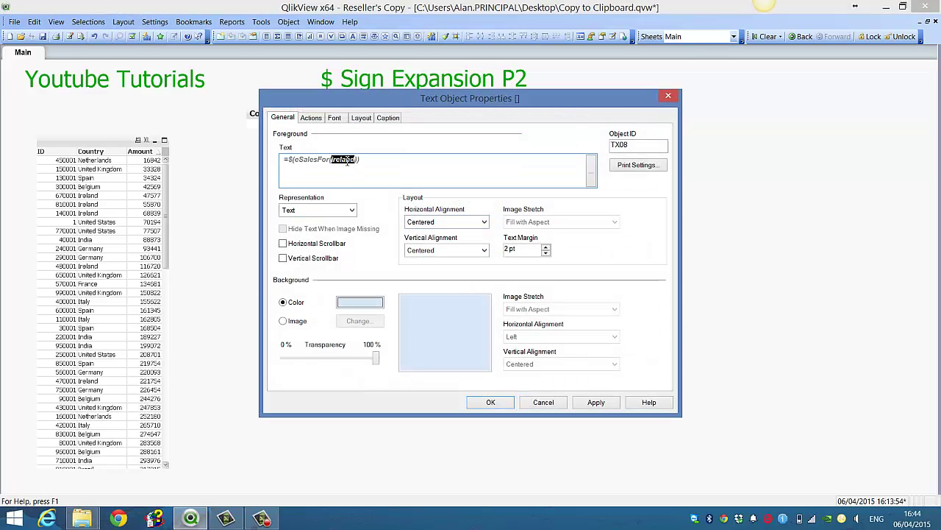
pyautogui.write('United K')
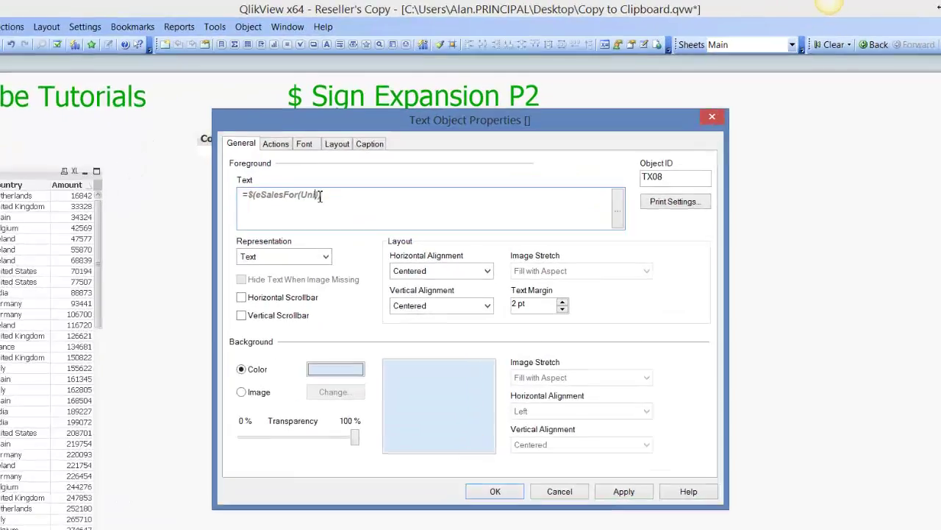
pyautogui.write('ingdom')
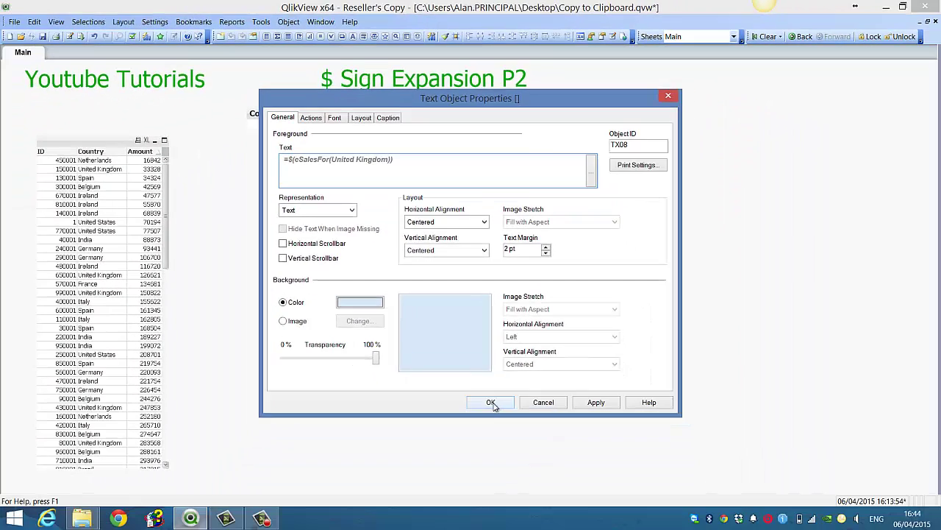
pyautogui.click(490, 402)
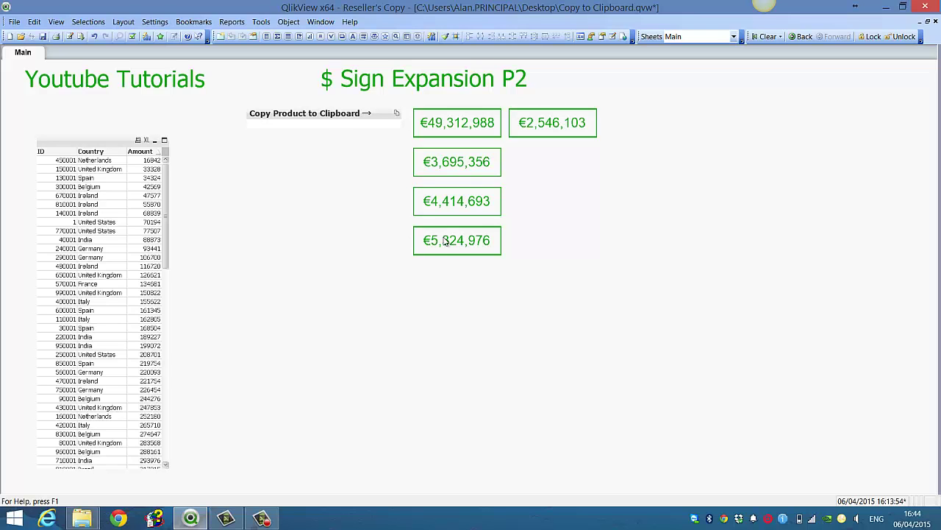
# Replace the top-left total's text with =$(eSalesFor(*)), keeping €49,312,988.
pyautogui.rightClick(459, 124)
pyautogui.click(471, 129)
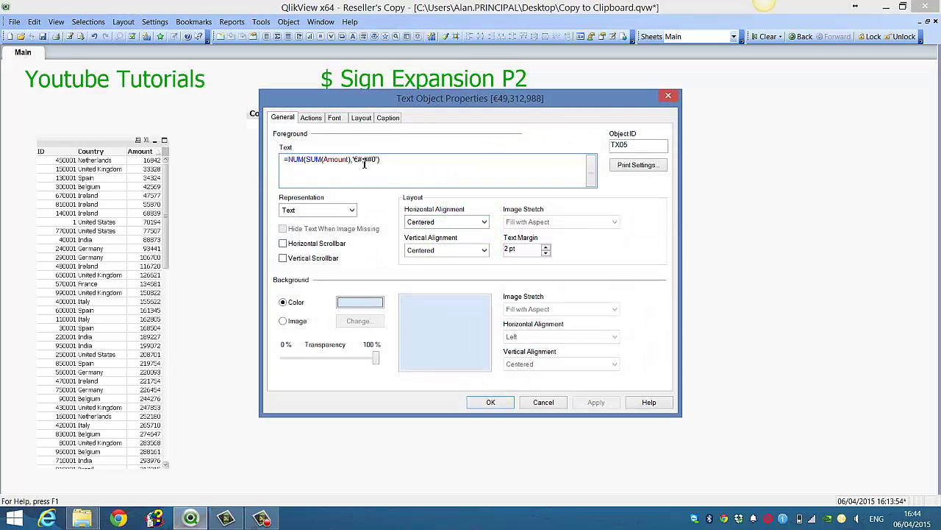
pyautogui.hotkey('ctrl', 'a')
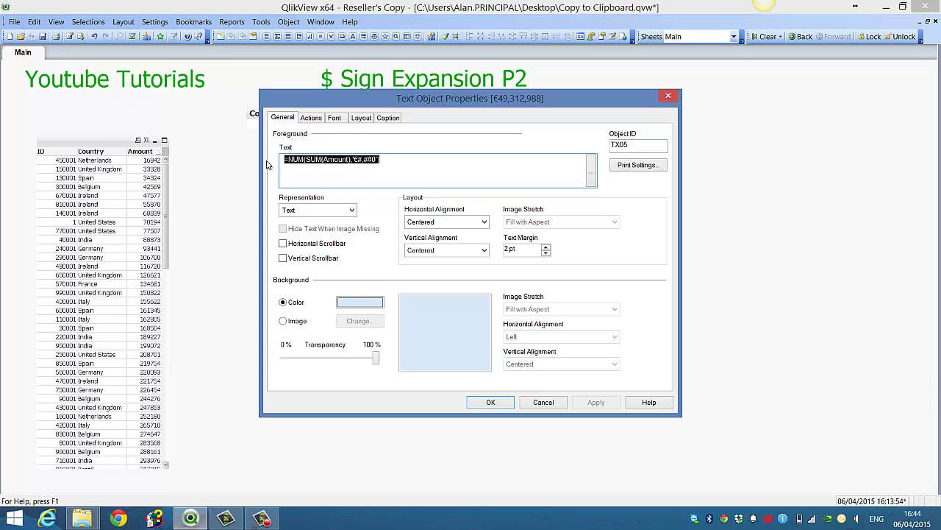
pyautogui.hotkey('ctrl', 'x')
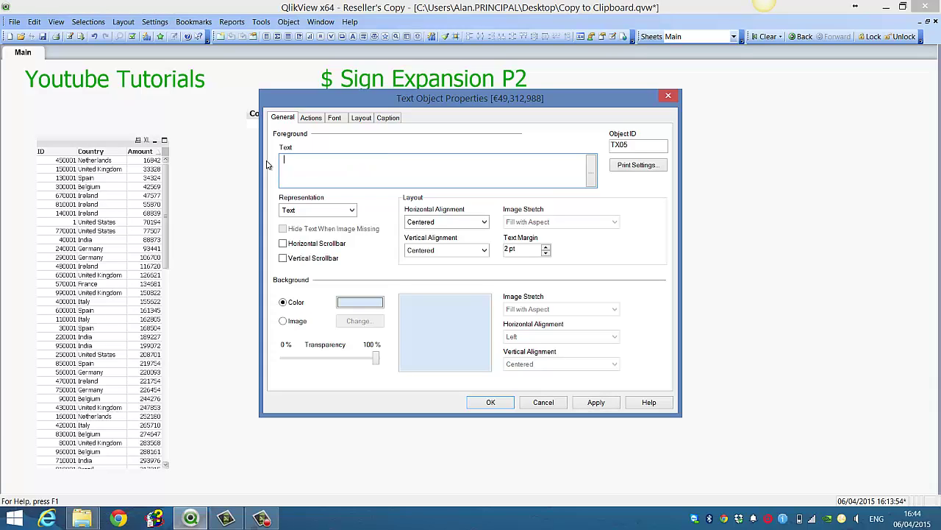
pyautogui.write('=eSalesFor')
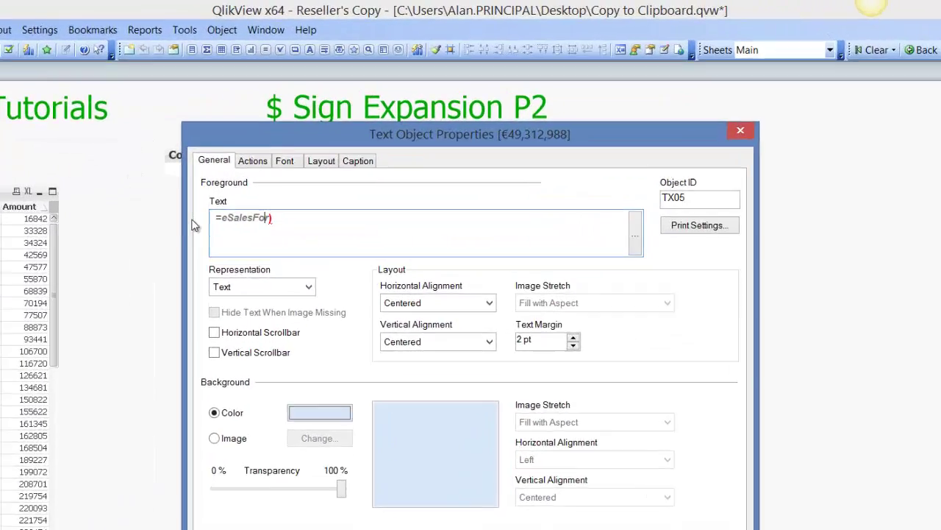
pyautogui.write('$(')
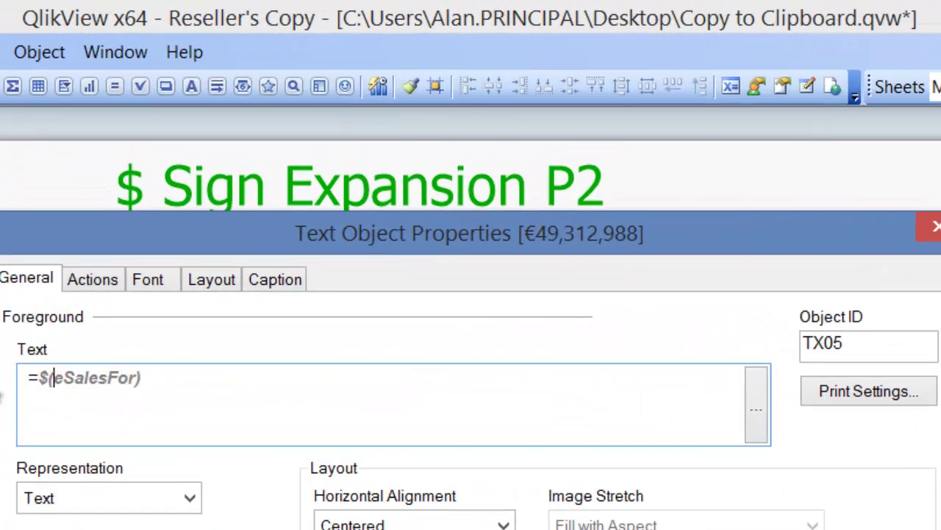
pyautogui.press('Right')
pyautogui.press('Right')
pyautogui.press('Right')
pyautogui.press('Right')
pyautogui.press('Right')
pyautogui.press('Right')
pyautogui.press('Right')
pyautogui.press('Right')
pyautogui.press('Right')
pyautogui.press('Right')
pyautogui.write('()')
pyautogui.press('Left')
pyautogui.write('Irela')
pyautogui.press('BackSpace')
pyautogui.press('BackSpace')
pyautogui.write('*')
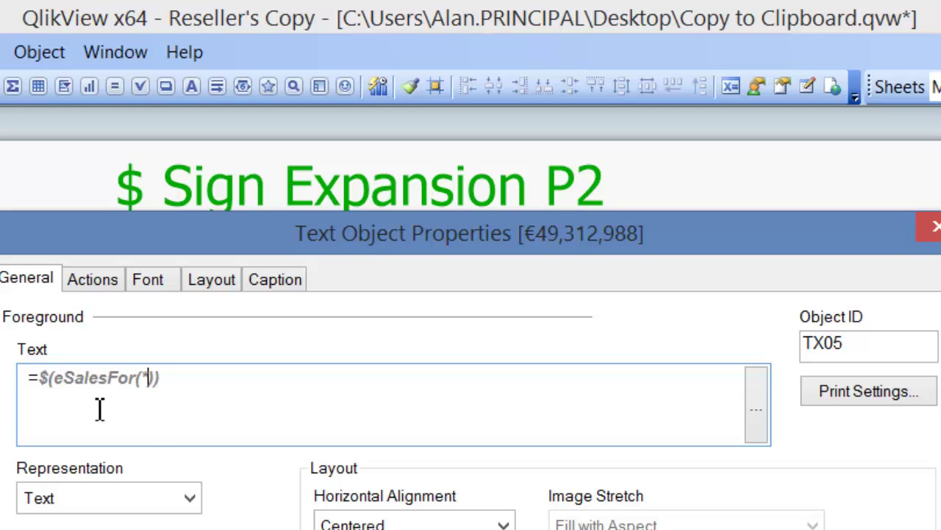
pyautogui.press('Return')
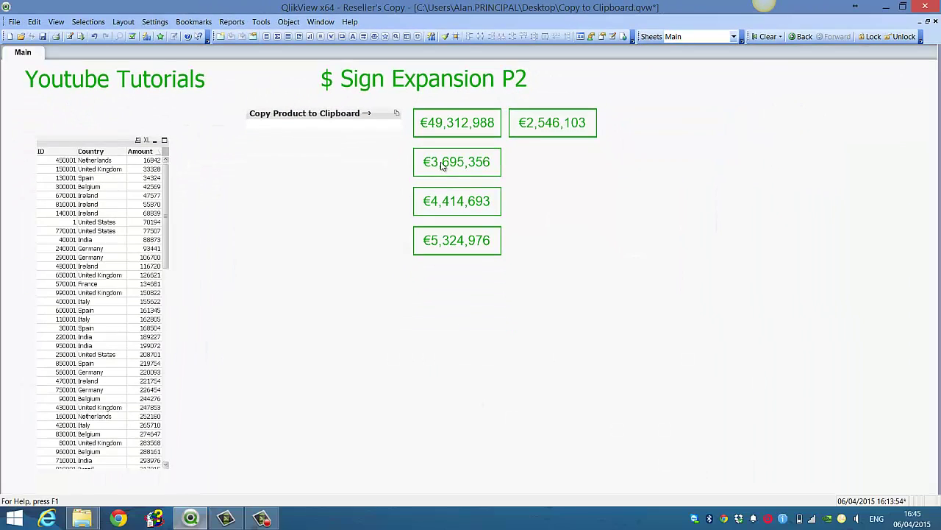